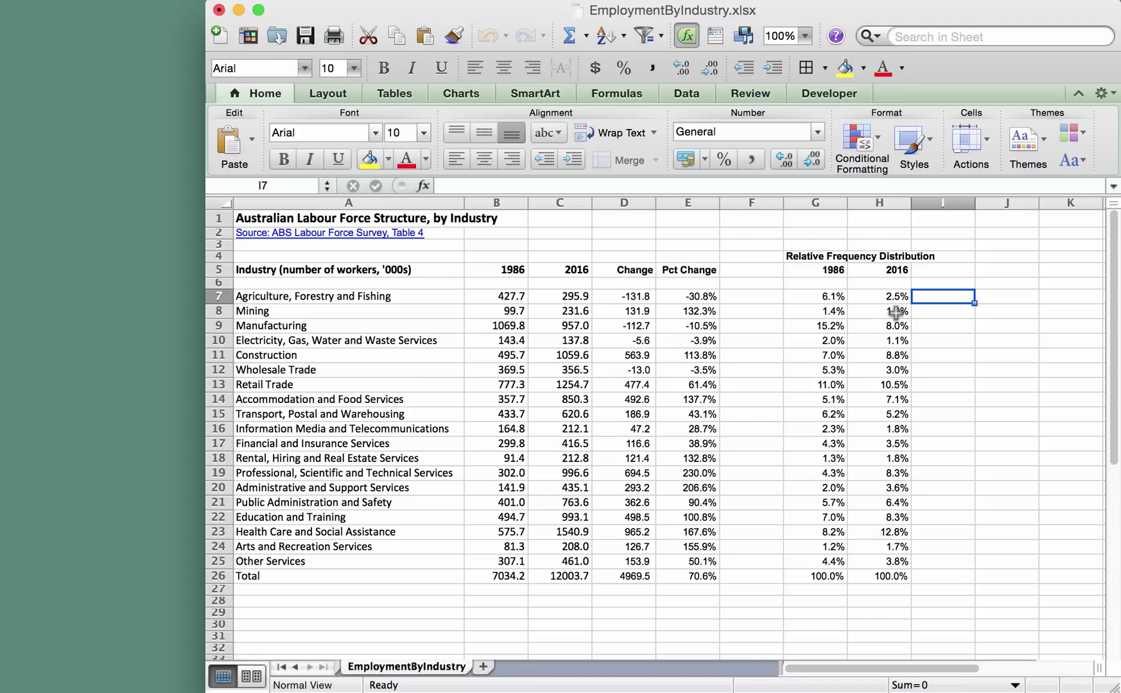
Select the 2016 relative frequency percentages in H7:H25
drag(889, 296, 896, 553)
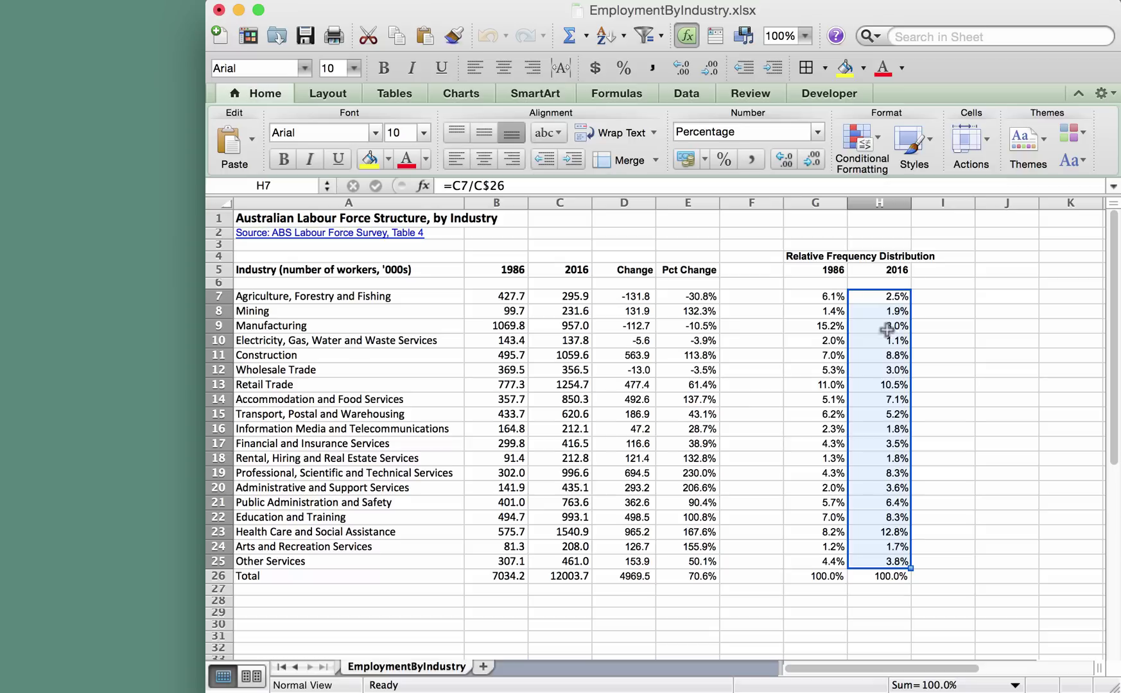
Insert a plain Pie chart of the selected 2016 percentages from the Charts gallery
click(460, 97)
click(252, 144)
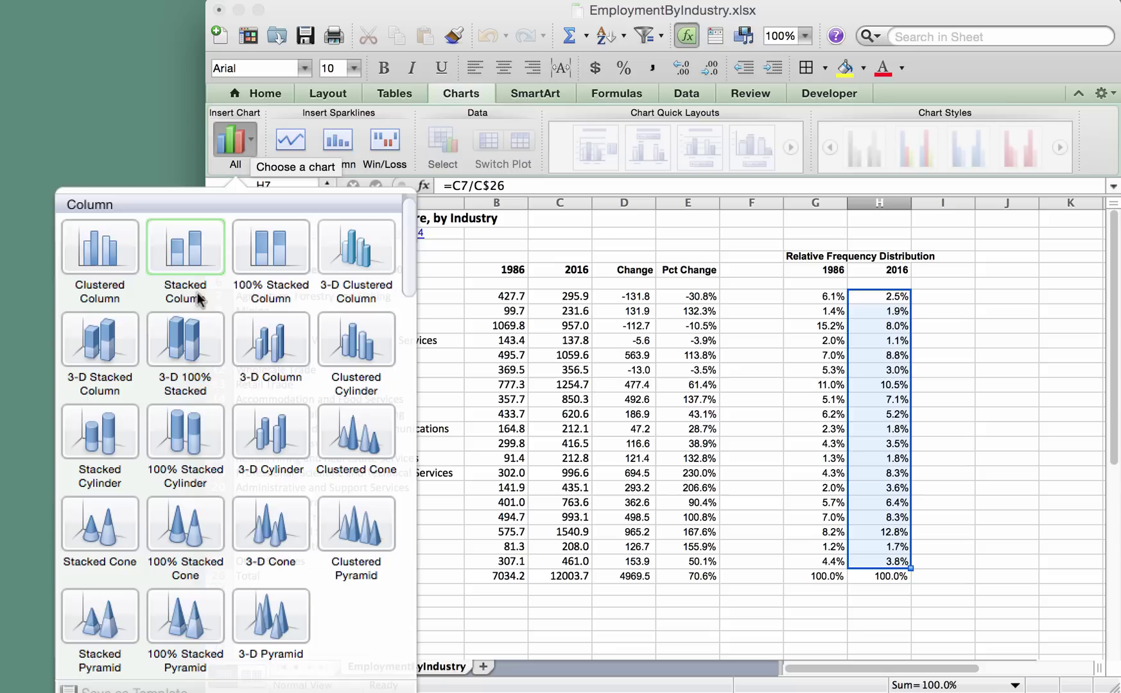
scroll(164, 340, down, 2)
scroll(162, 340, down, 10)
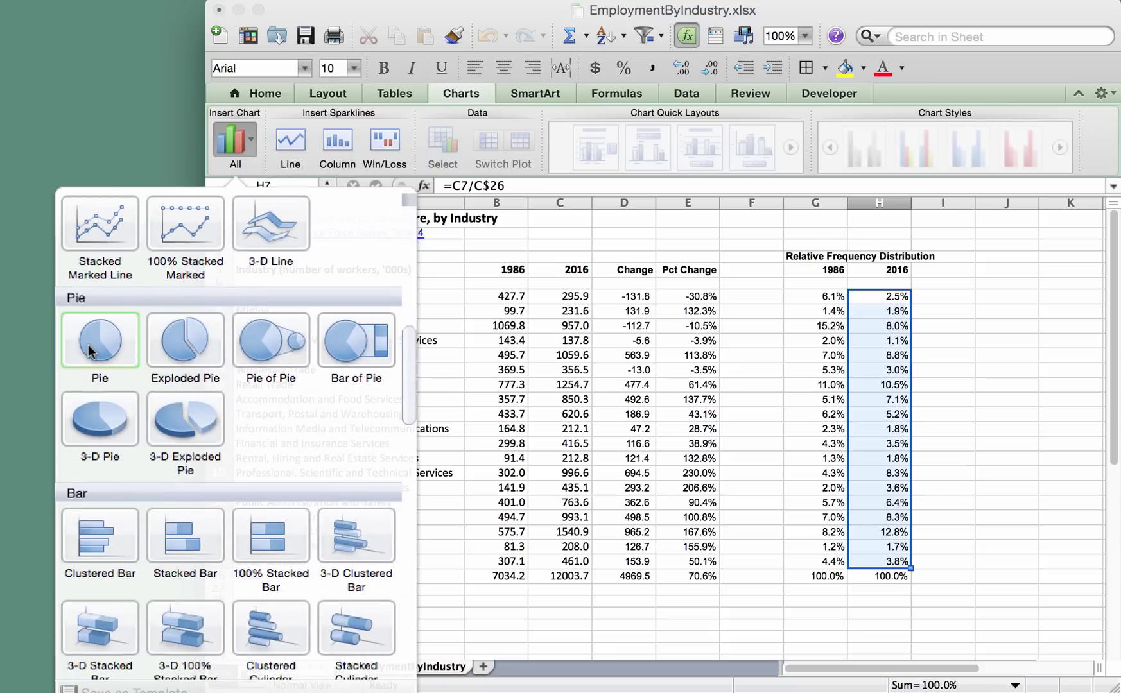
click(89, 350)
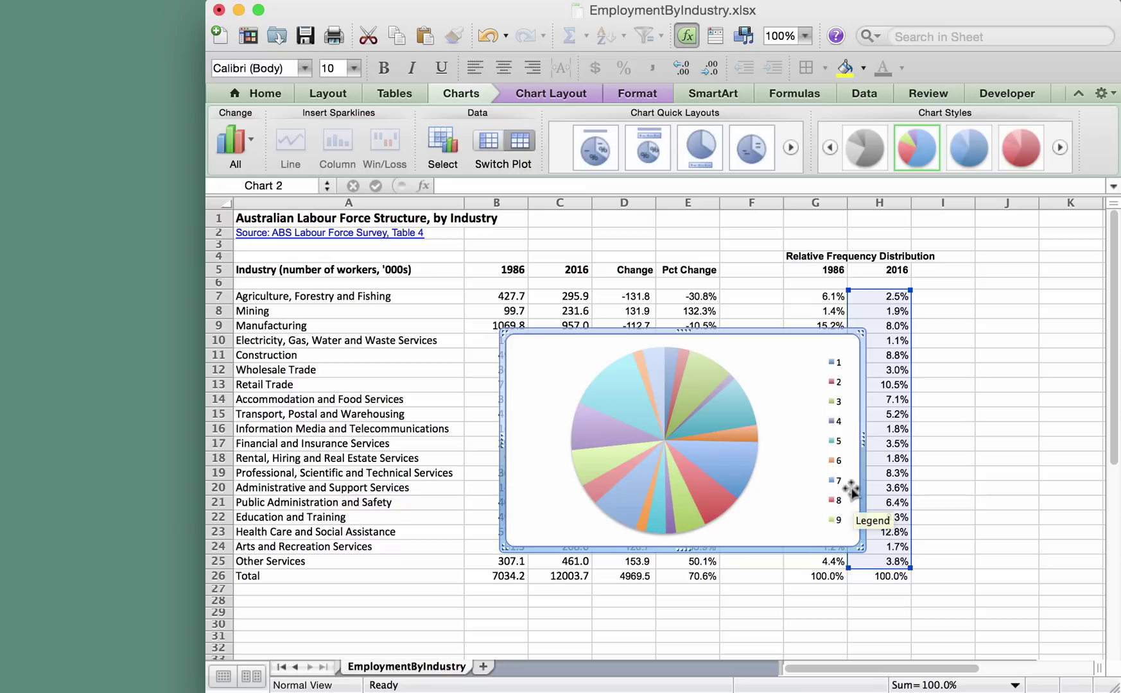
Move the pie chart onto a new chart sheet named PieChart
right_click(616, 331)
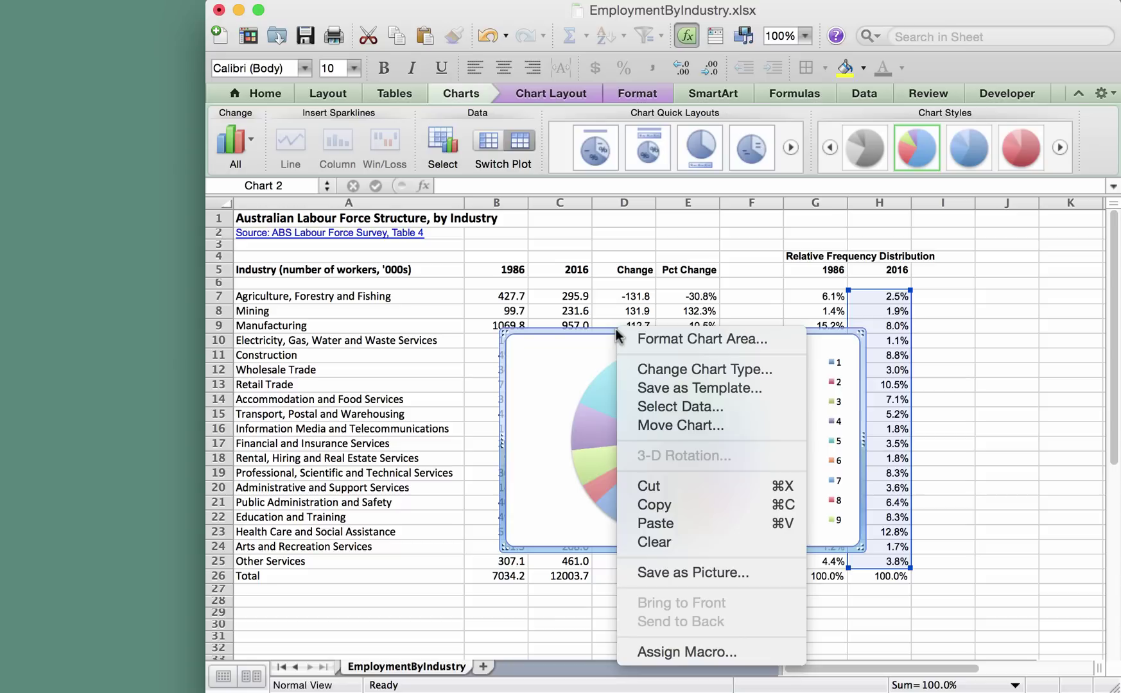
click(671, 426)
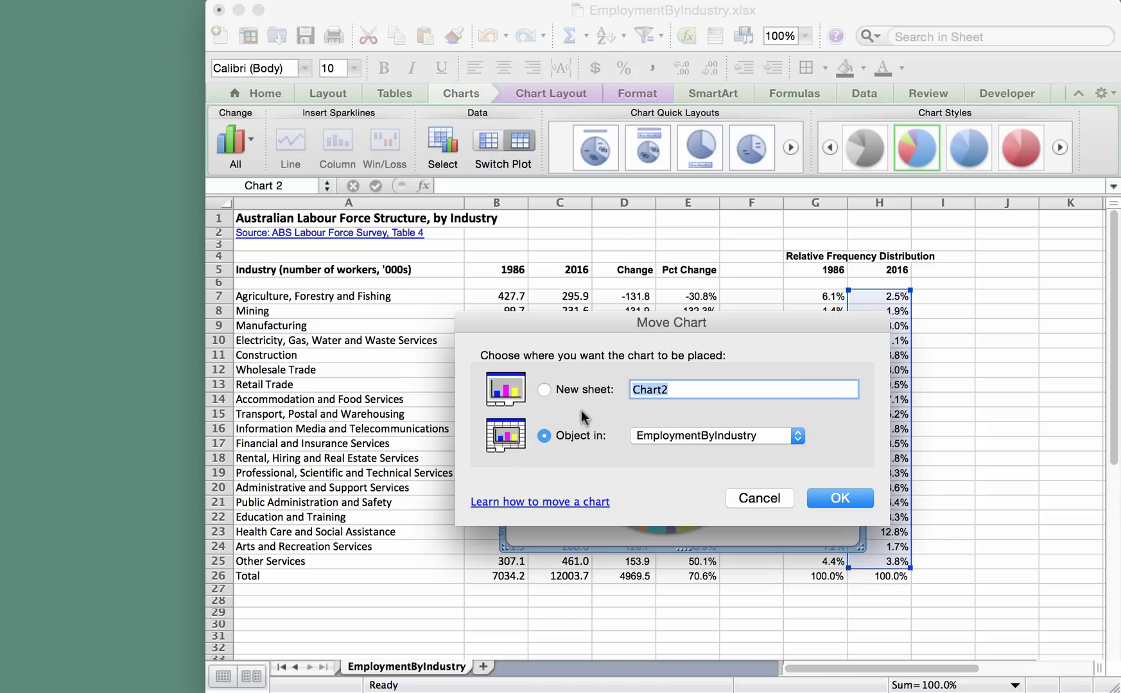
click(544, 390)
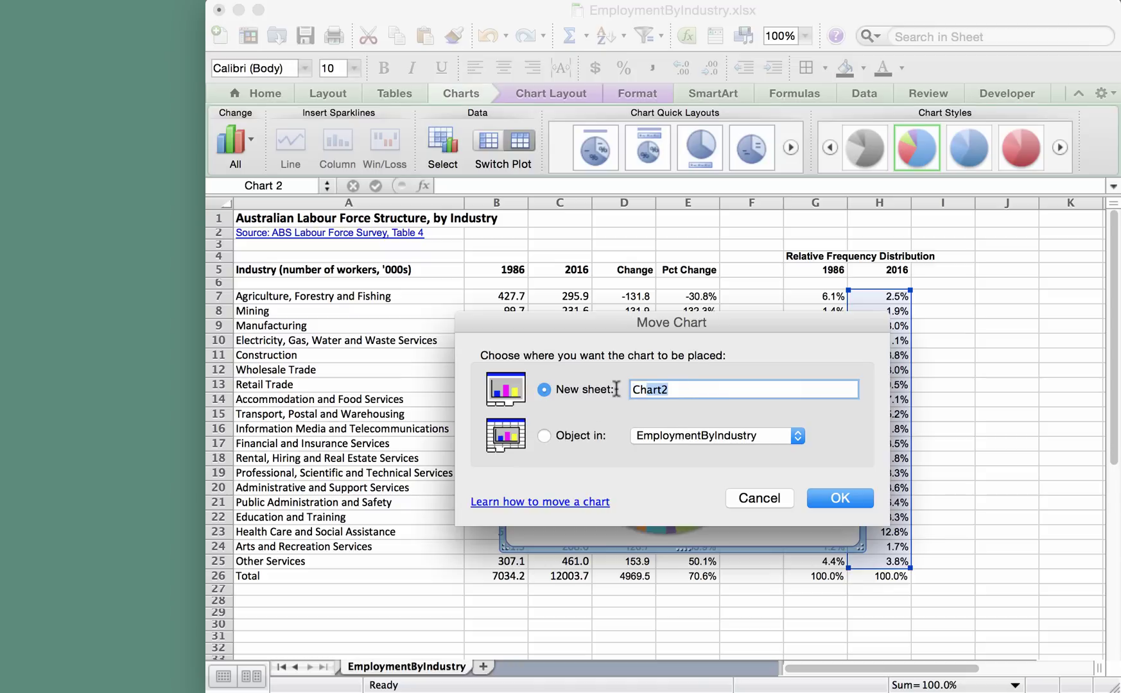
text(Pie)
click(820, 500)
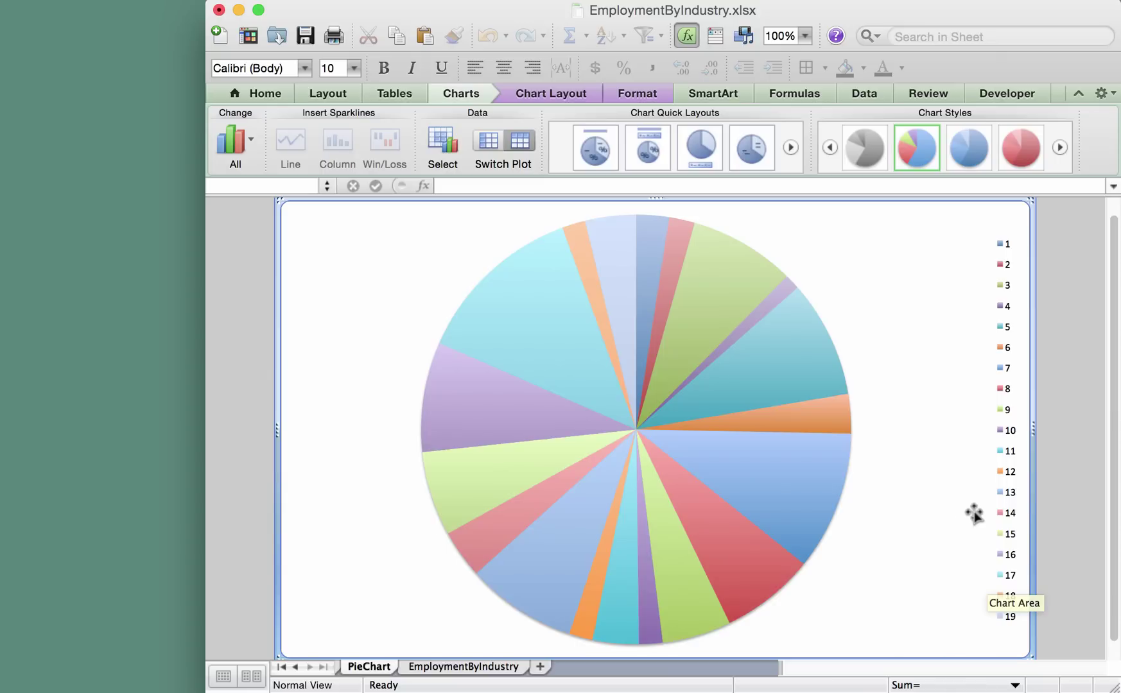
Set the pie's category labels to the industry names in A7:A25
click(448, 143)
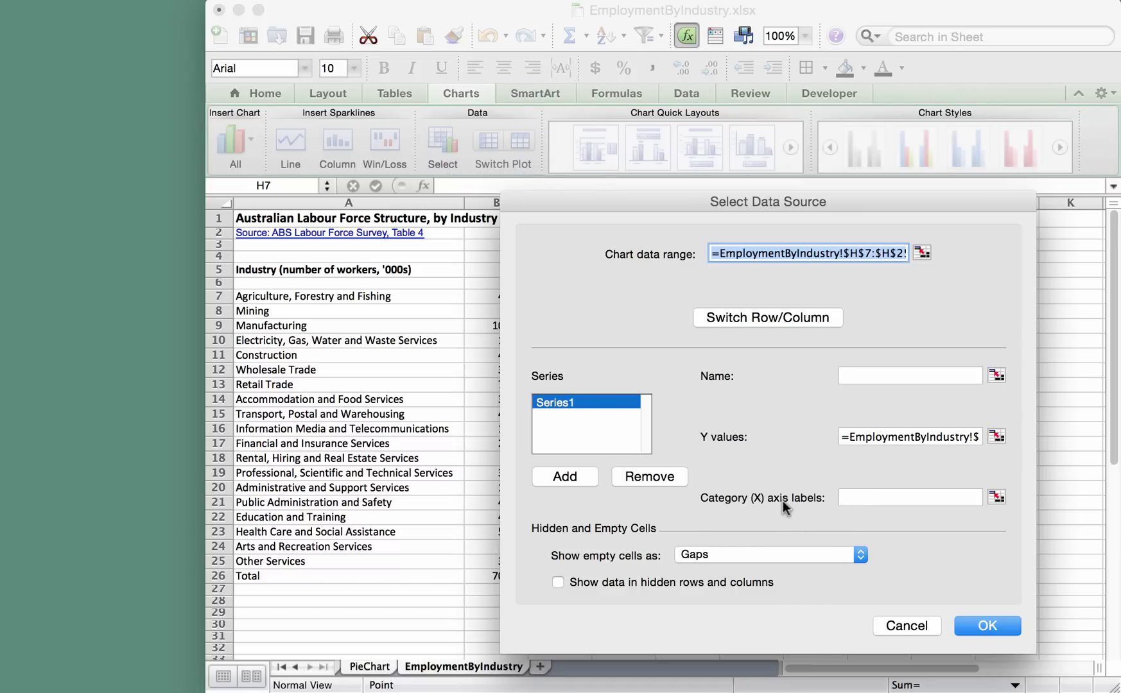
click(845, 497)
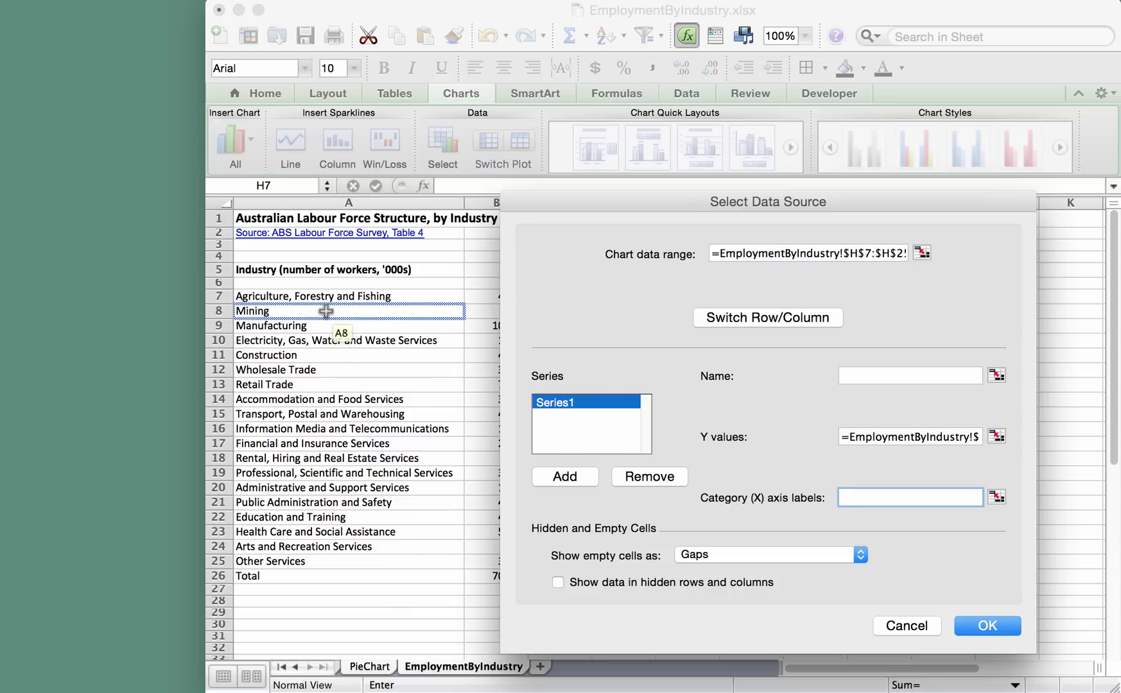
click(310, 297)
drag(311, 297, 315, 561)
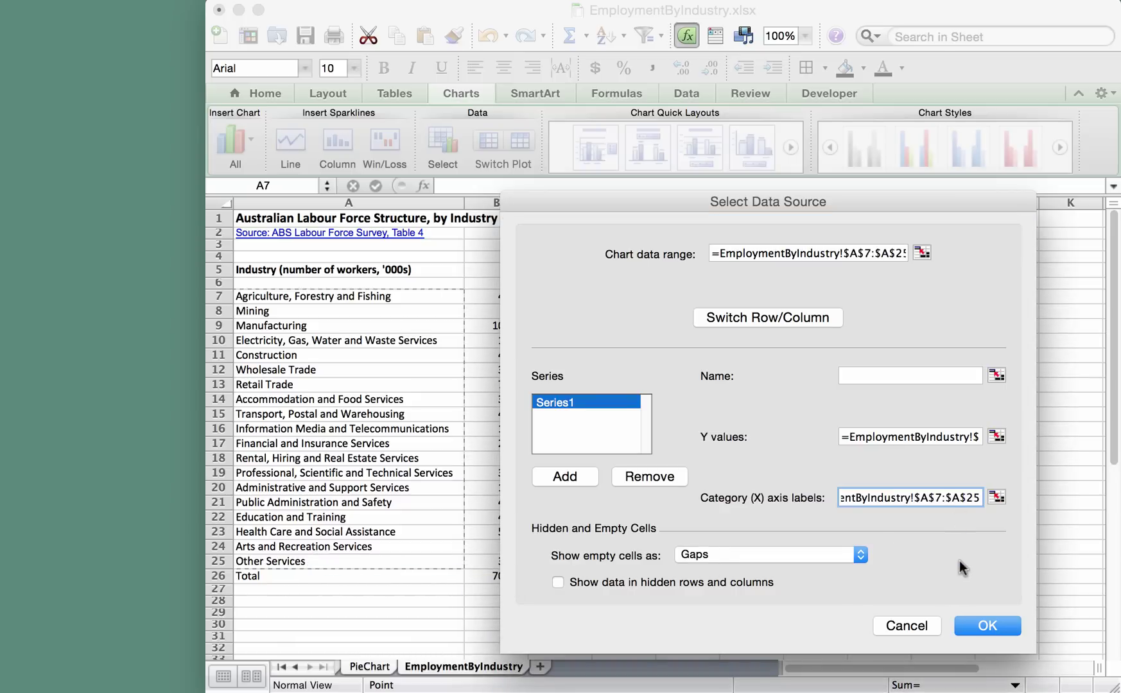
click(985, 625)
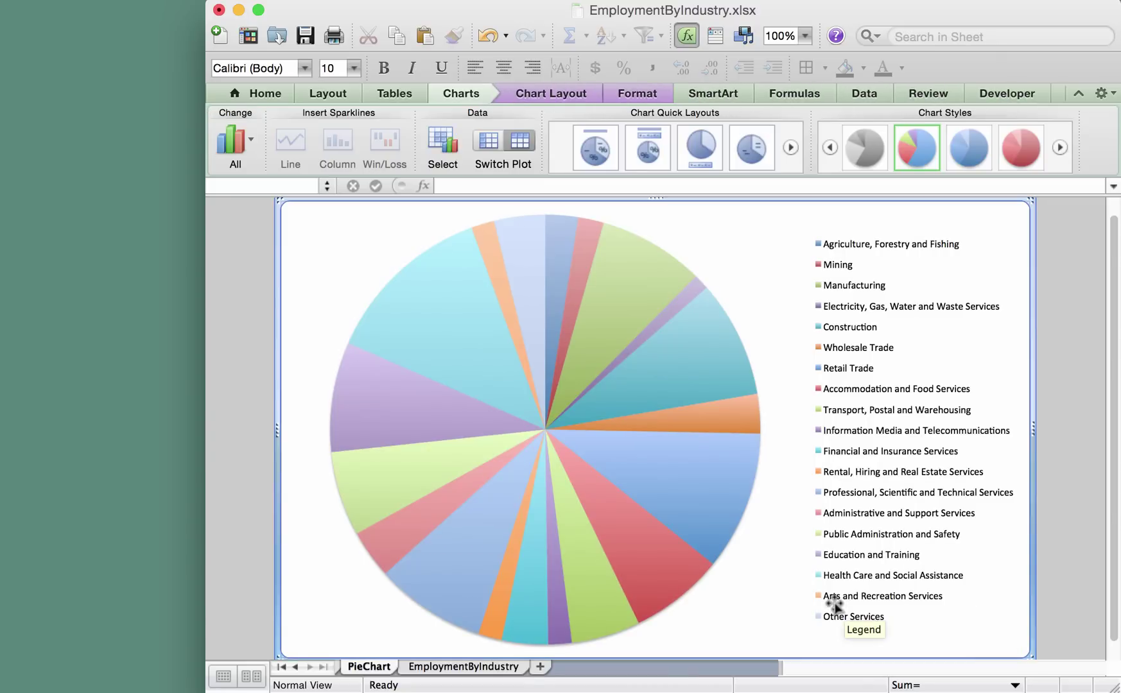
mouse_move(591, 414)
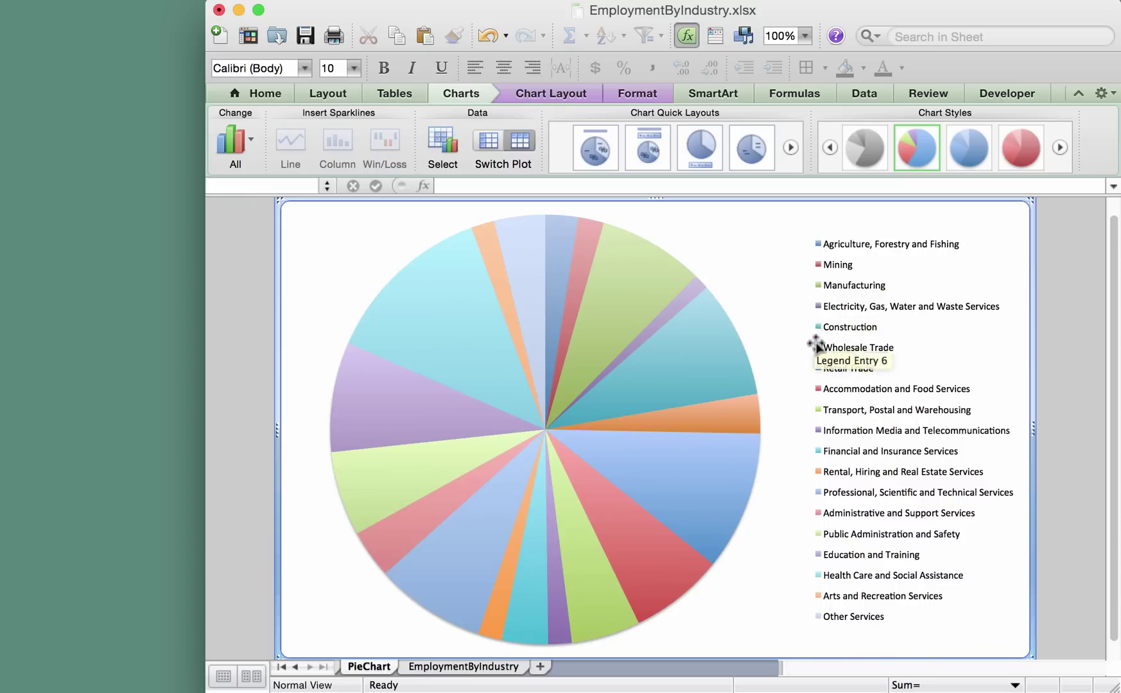
mouse_move(489, 531)
mouse_move(677, 493)
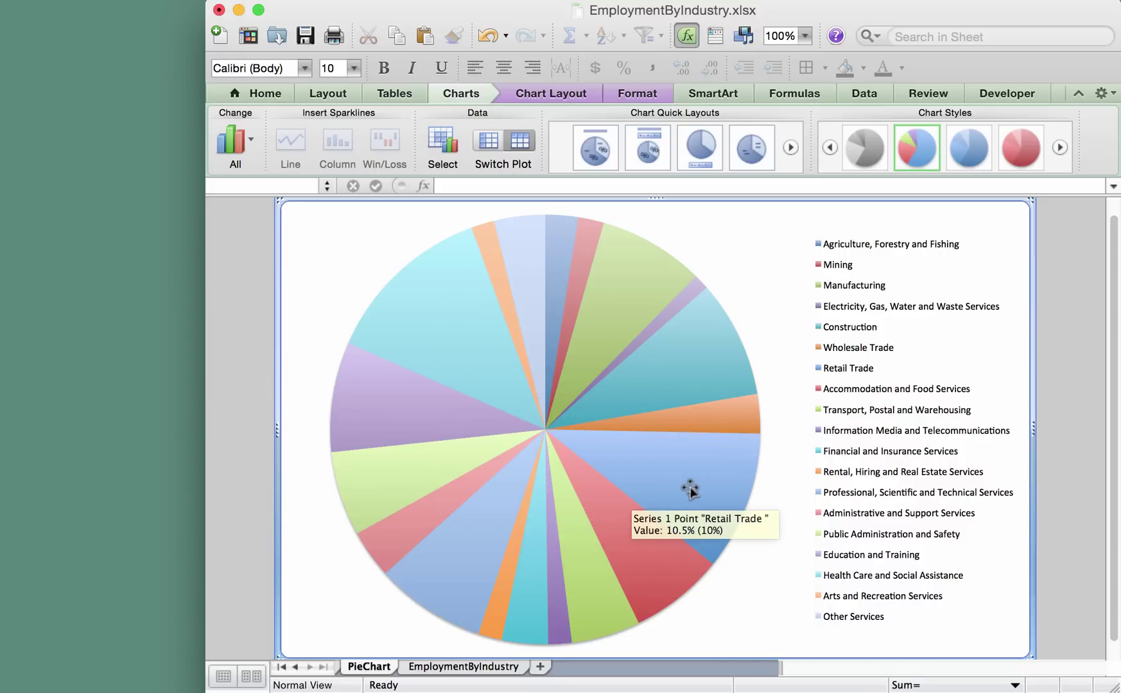
mouse_move(703, 338)
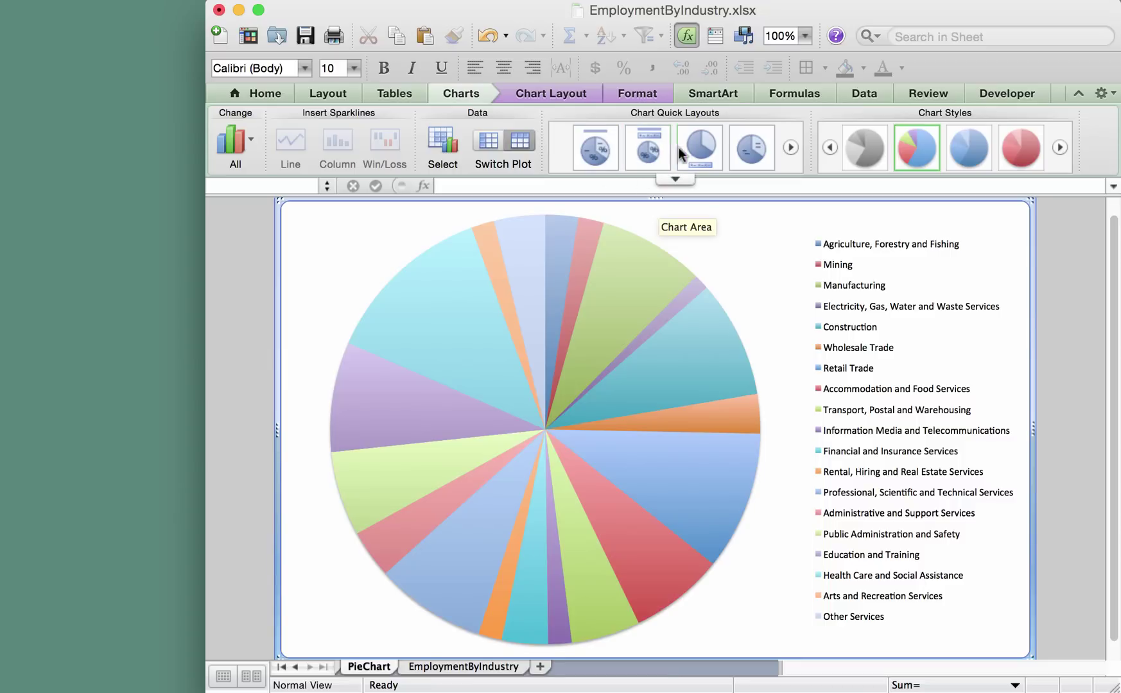
Apply the first Quick Layout, adding a Chart Title and industry-percentage slice labels
click(596, 149)
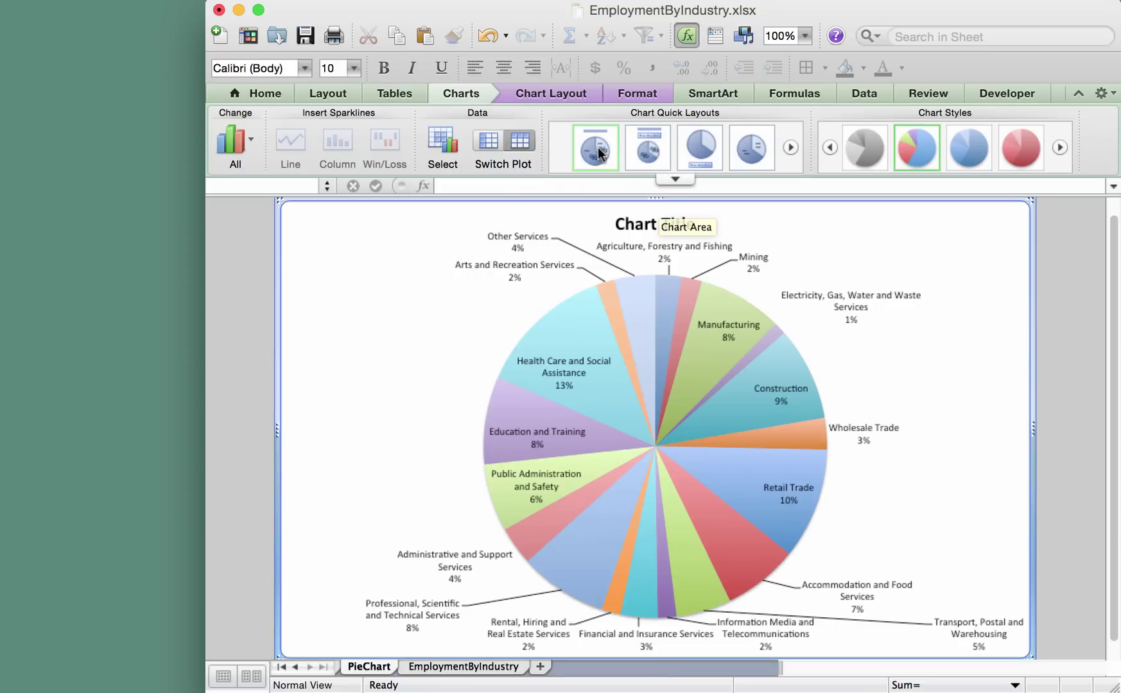
click(643, 221)
double_click(643, 221)
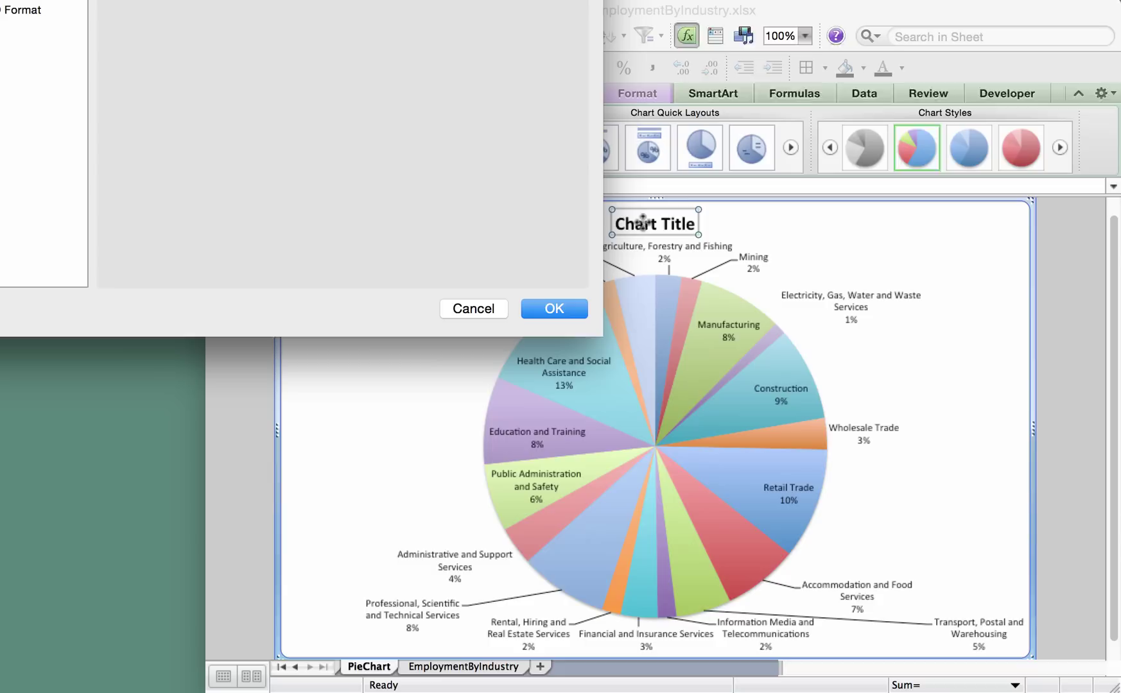
click(488, 309)
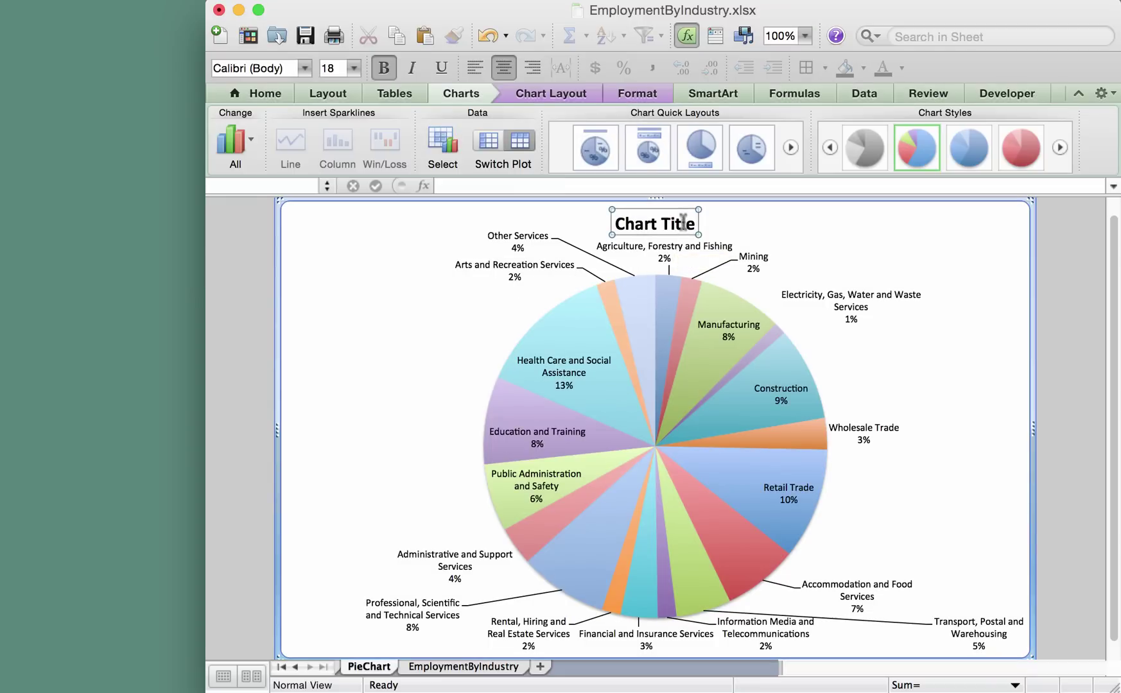
Replace the placeholder title with 'Employment Percentages 2016', fixing the misspelling
key(shift+Left)
key(shift+Left)
key(shift+Left)
key(shift+Left)
key(shift+Left)
key(shift+Left)
key(shift+Left)
key(shift+Left)
key(shift+Left)
key(shift+Left)
key(shift+Left)
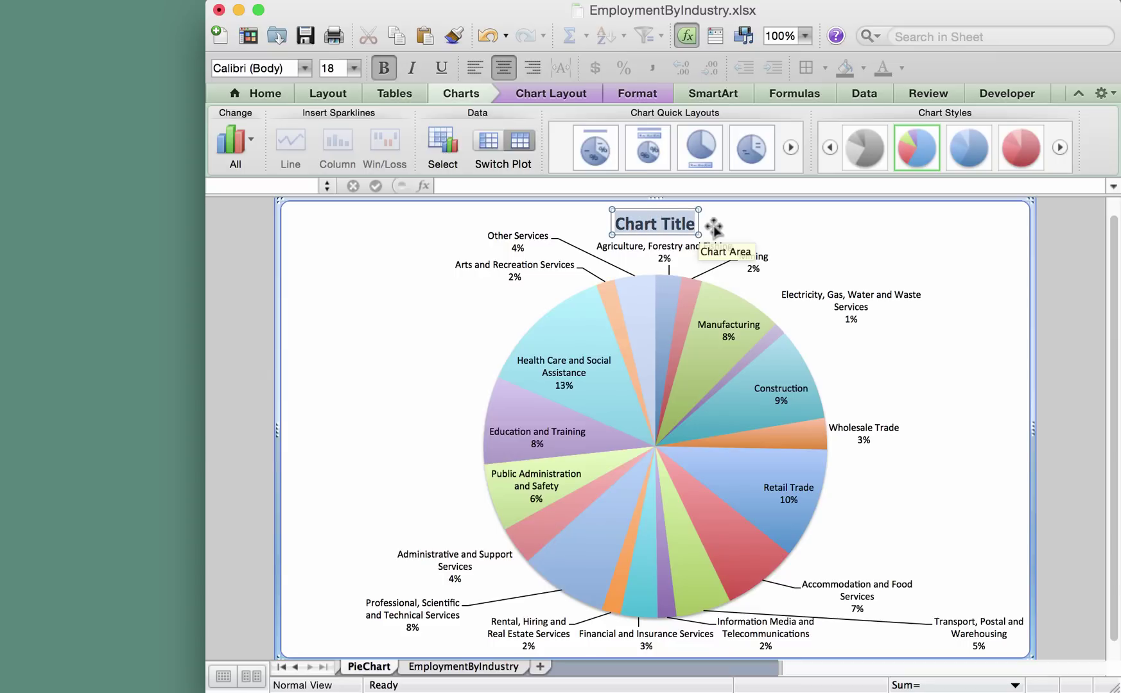
text(Employmen)
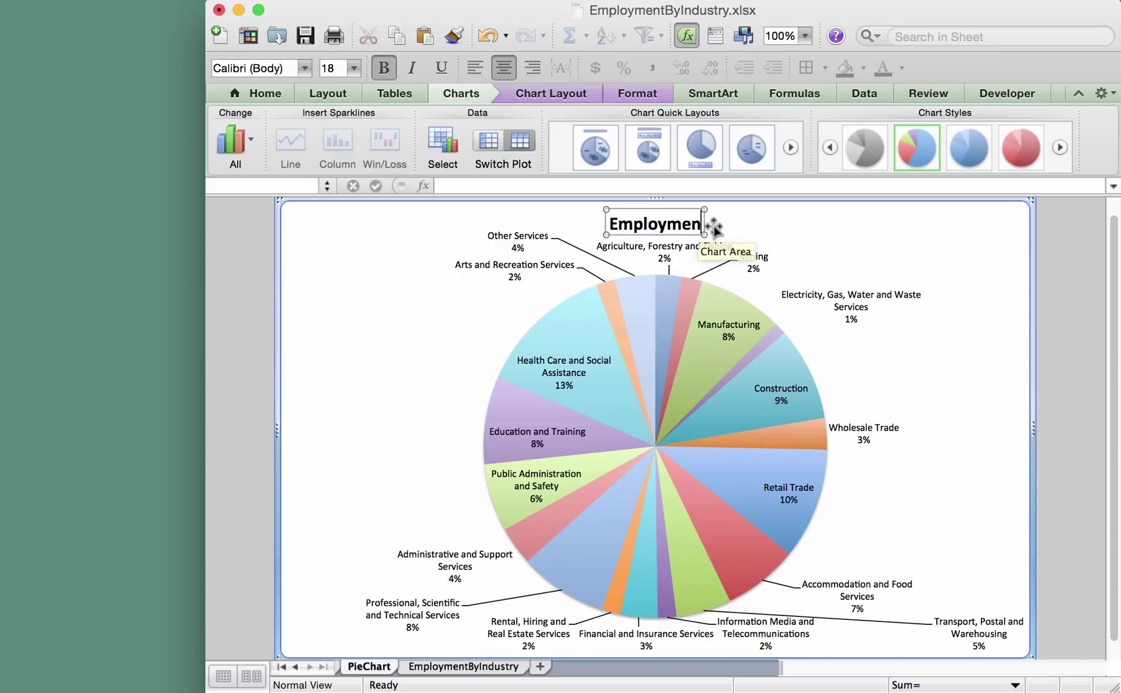
text(t)
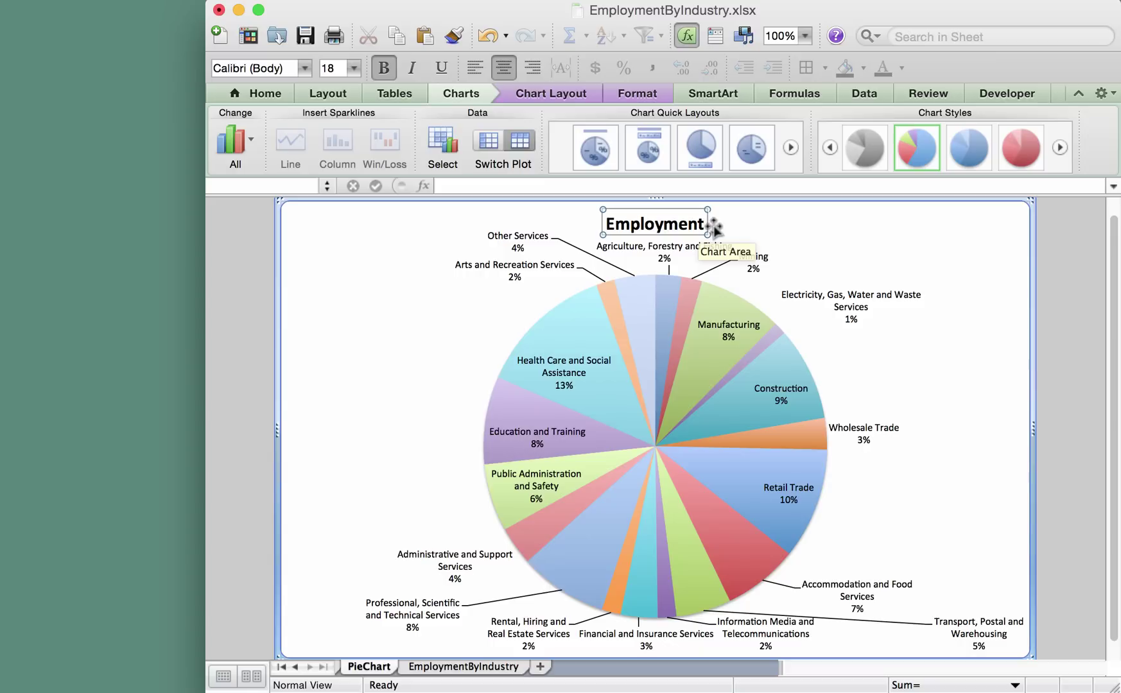
text( Precen)
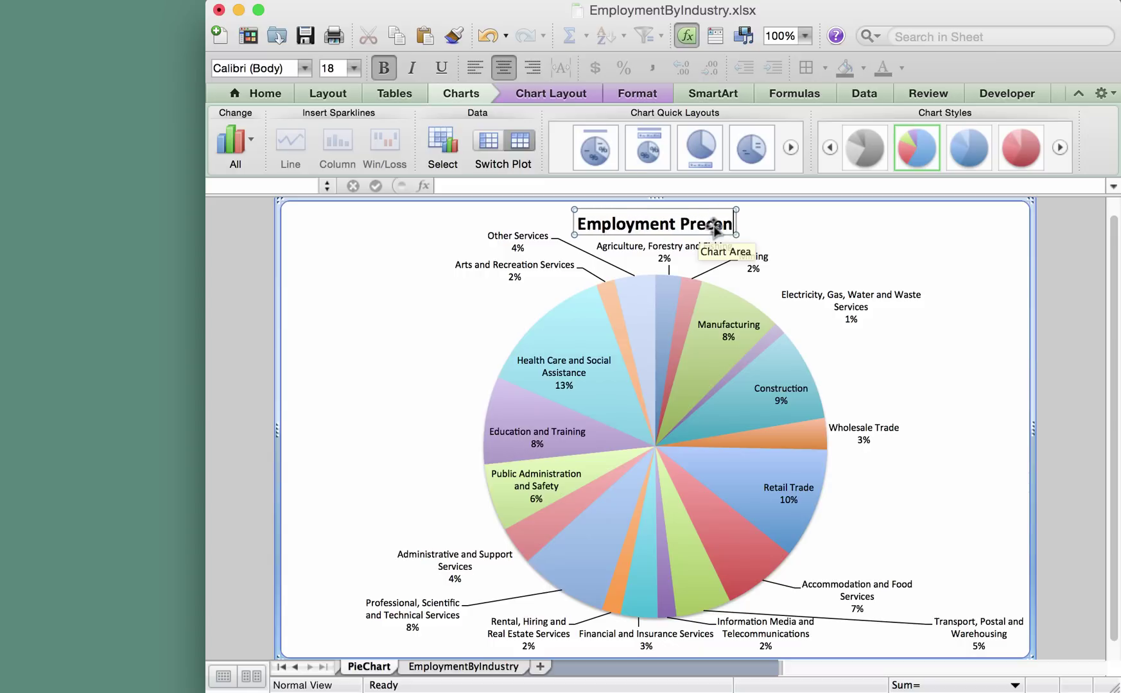
text(tages)
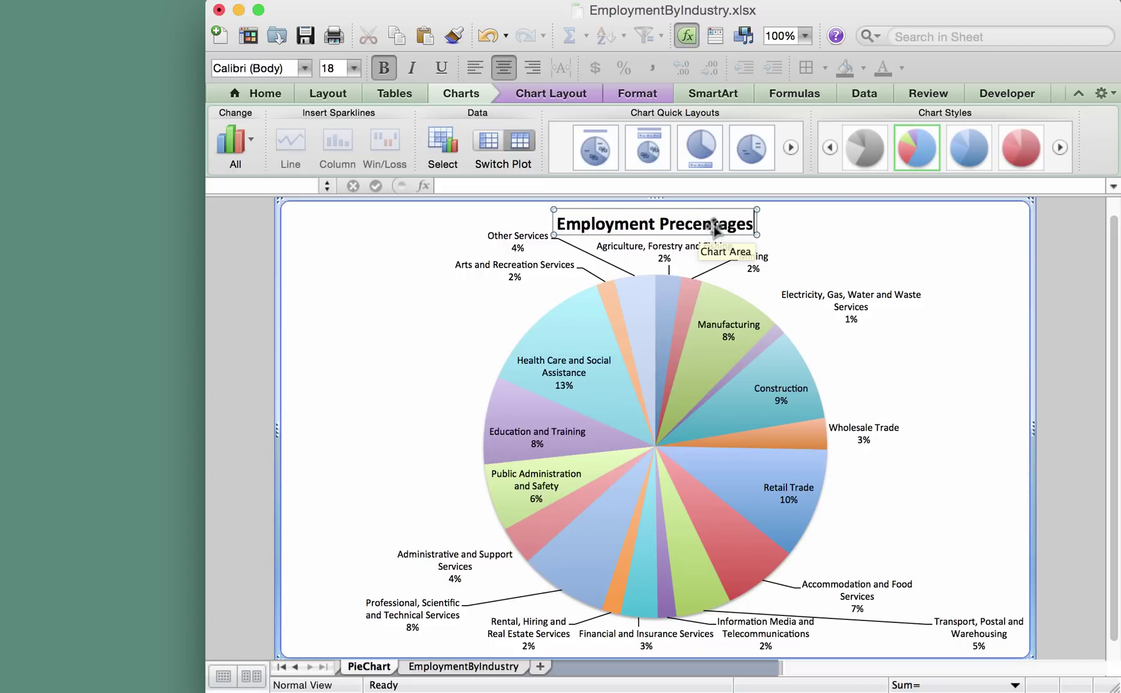
key(BackSpace)
key(BackSpace)
key(BackSpace)
key(BackSpace)
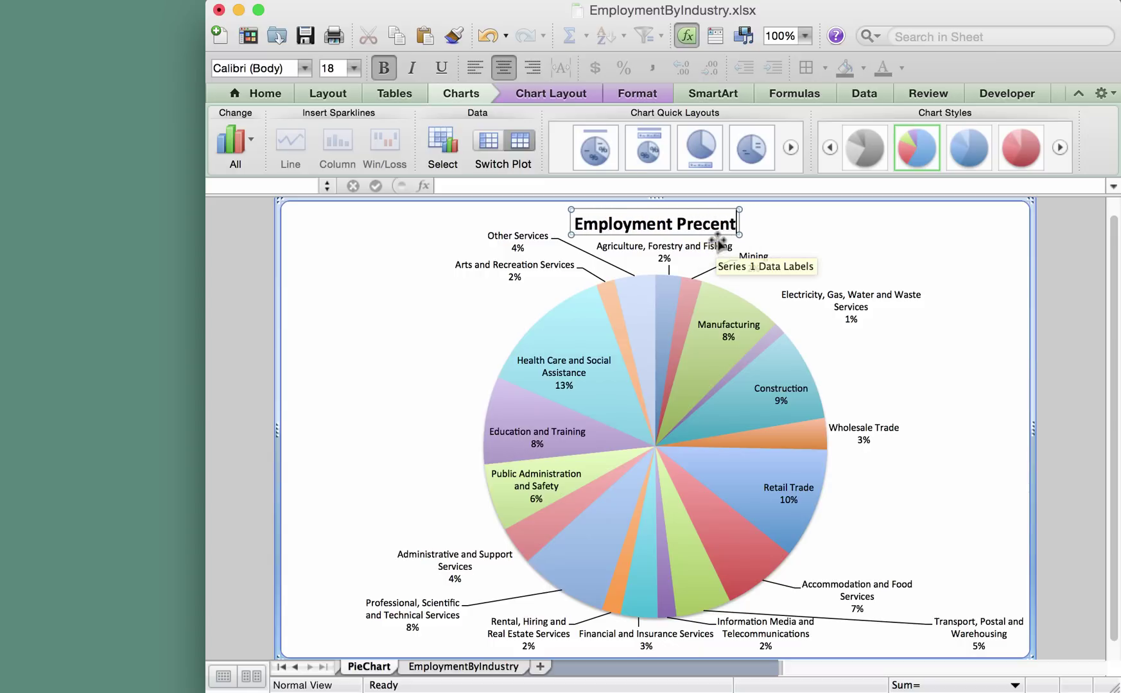
key(BackSpace)
key(BackSpace)
key(BackSpace)
key(BackSpace)
key(BackSpace)
key(BackSpace)
text(er)
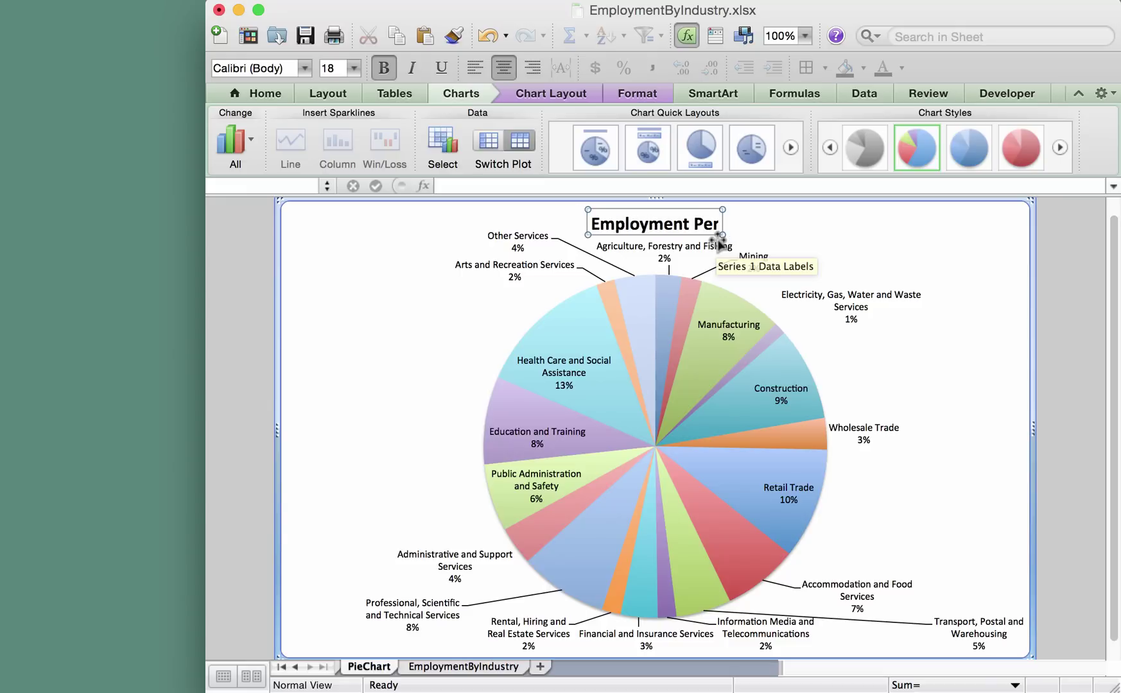
text(centages 2)
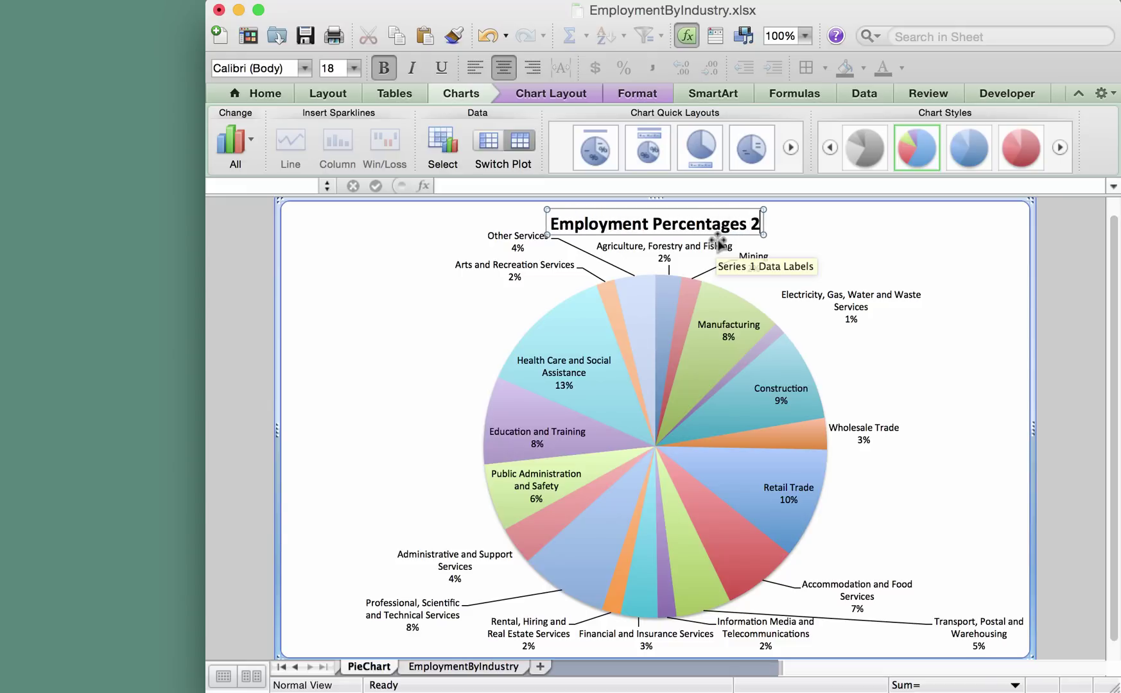
text(016)
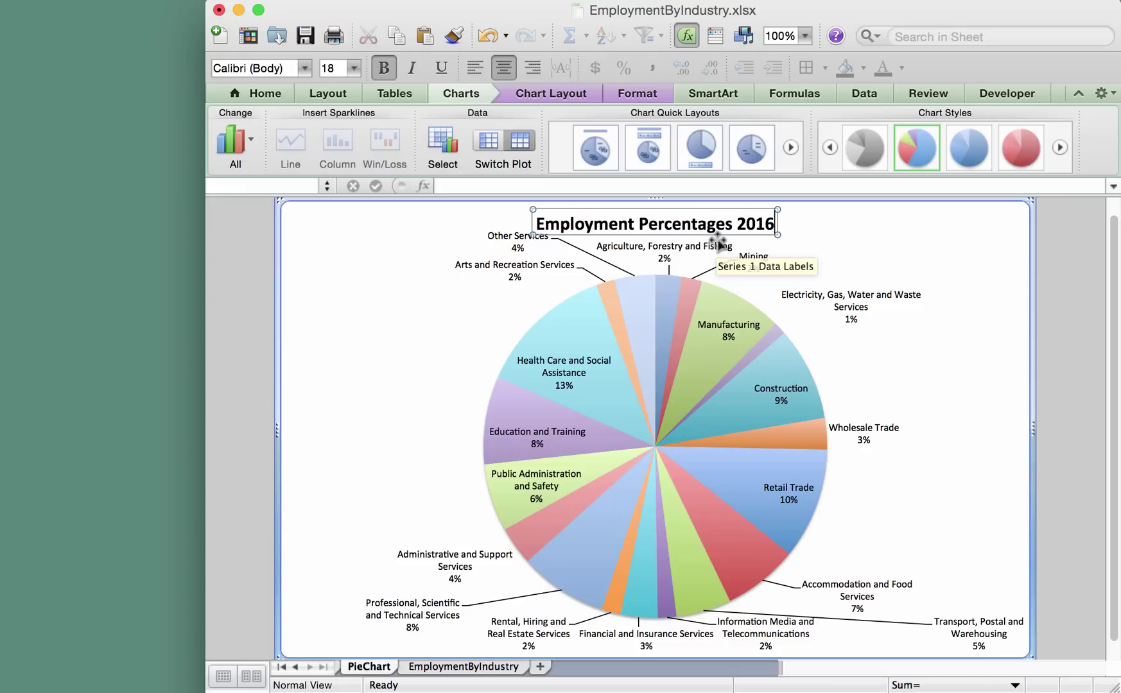
click(828, 233)
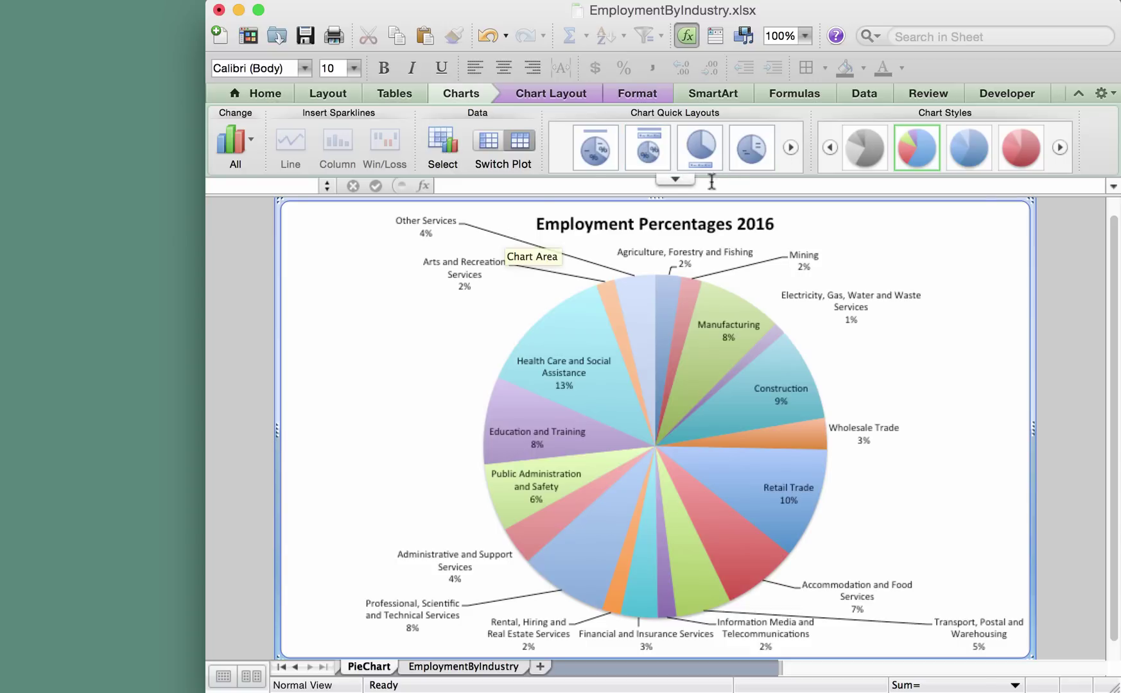
click(675, 179)
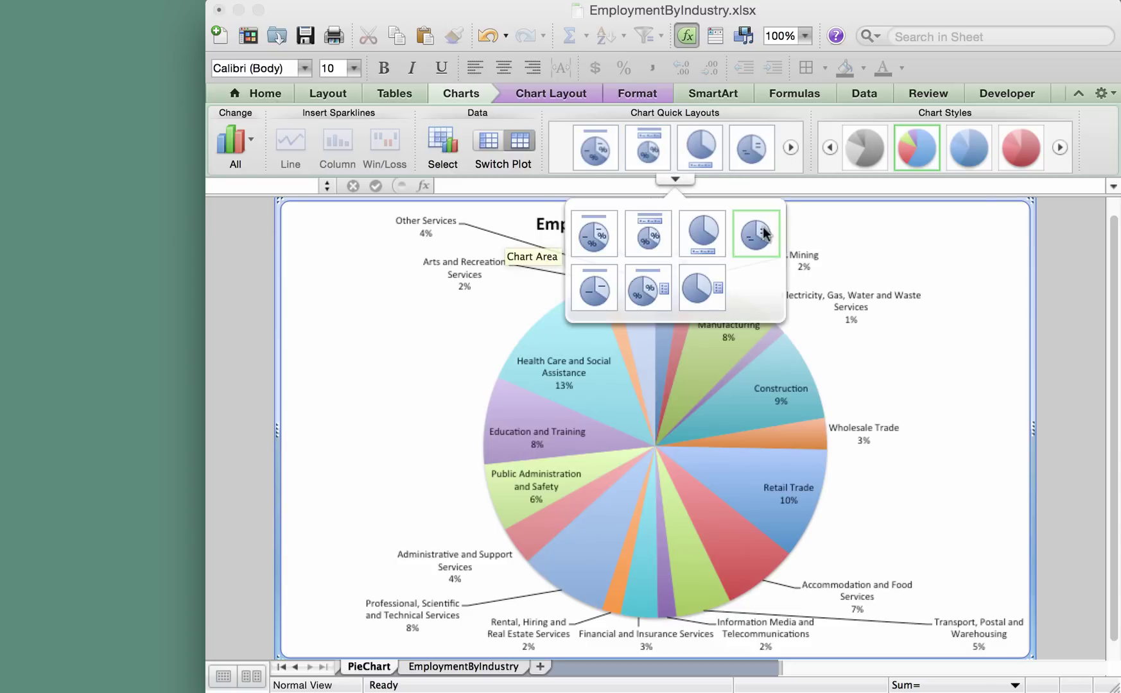
click(260, 358)
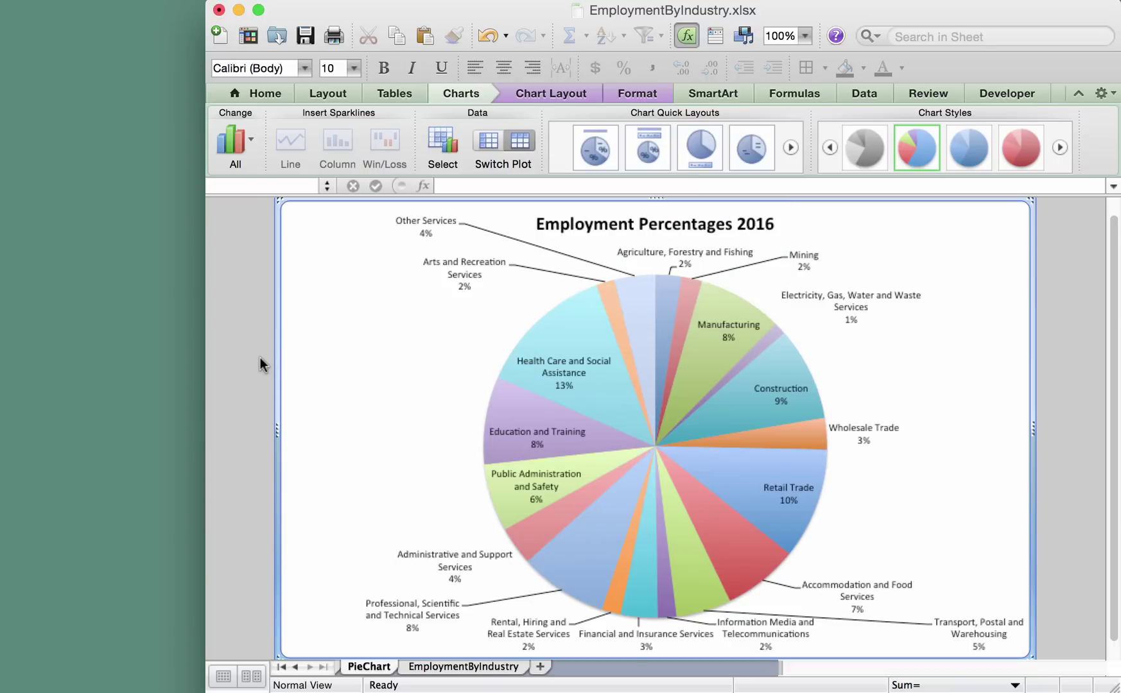
click(260, 358)
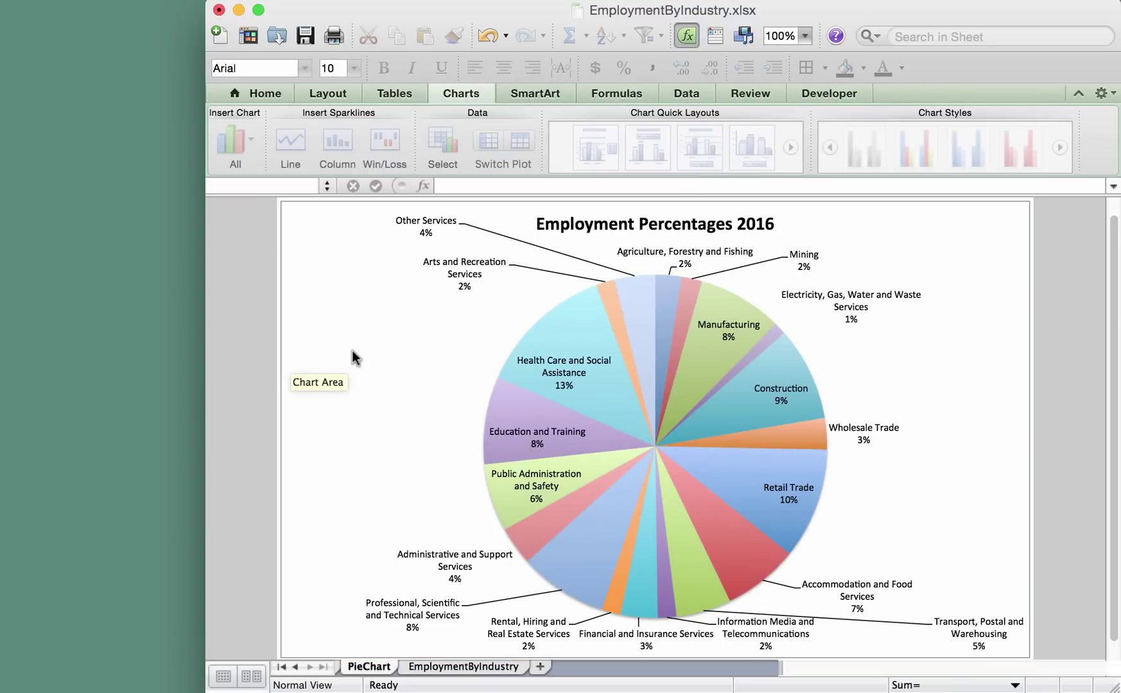